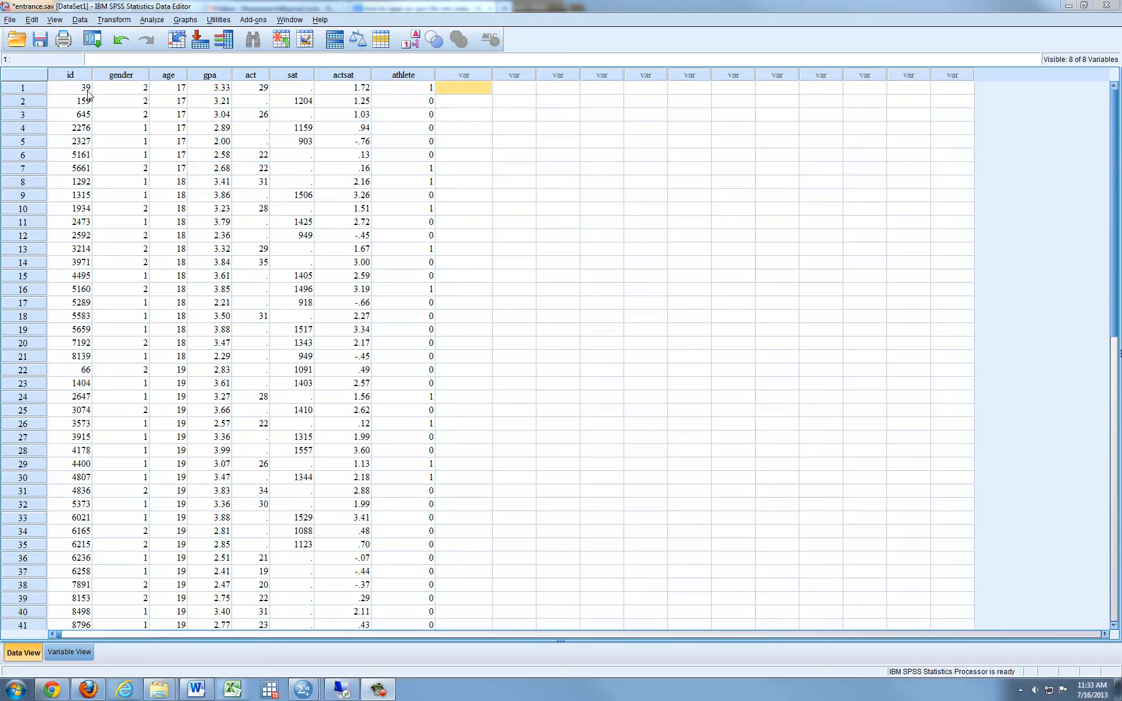
Step: Compute a new variable V1 with the constant value 1 for all cases, and minimize the output viewer
click(115, 20)
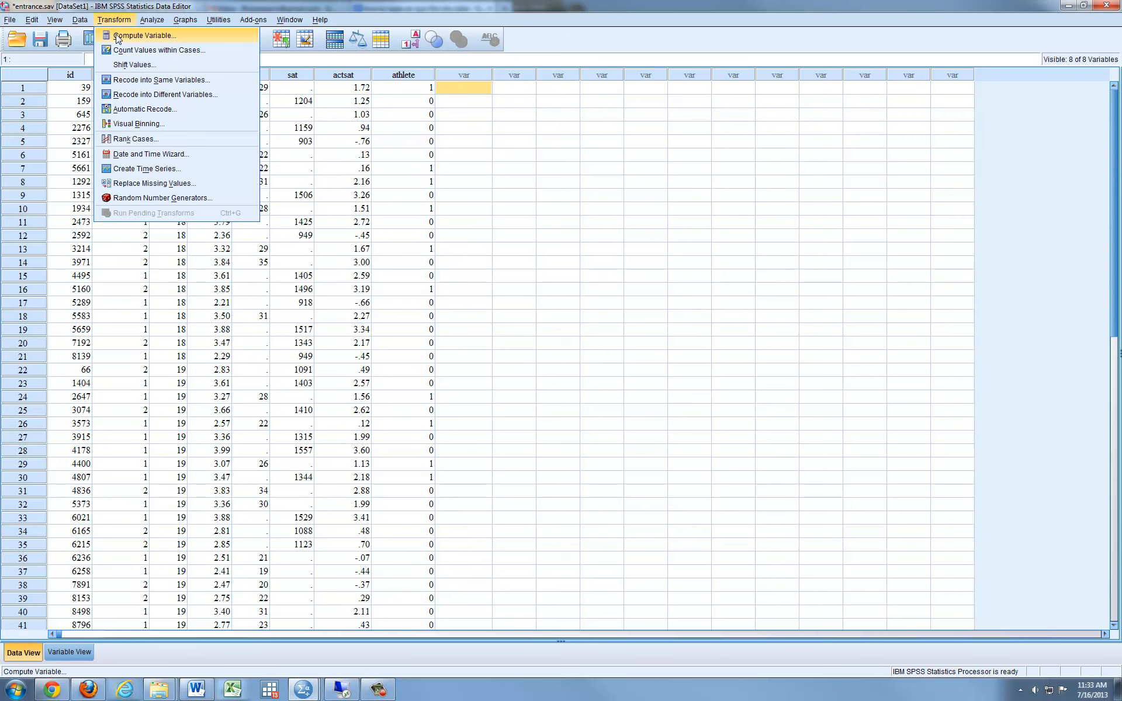
click(116, 36)
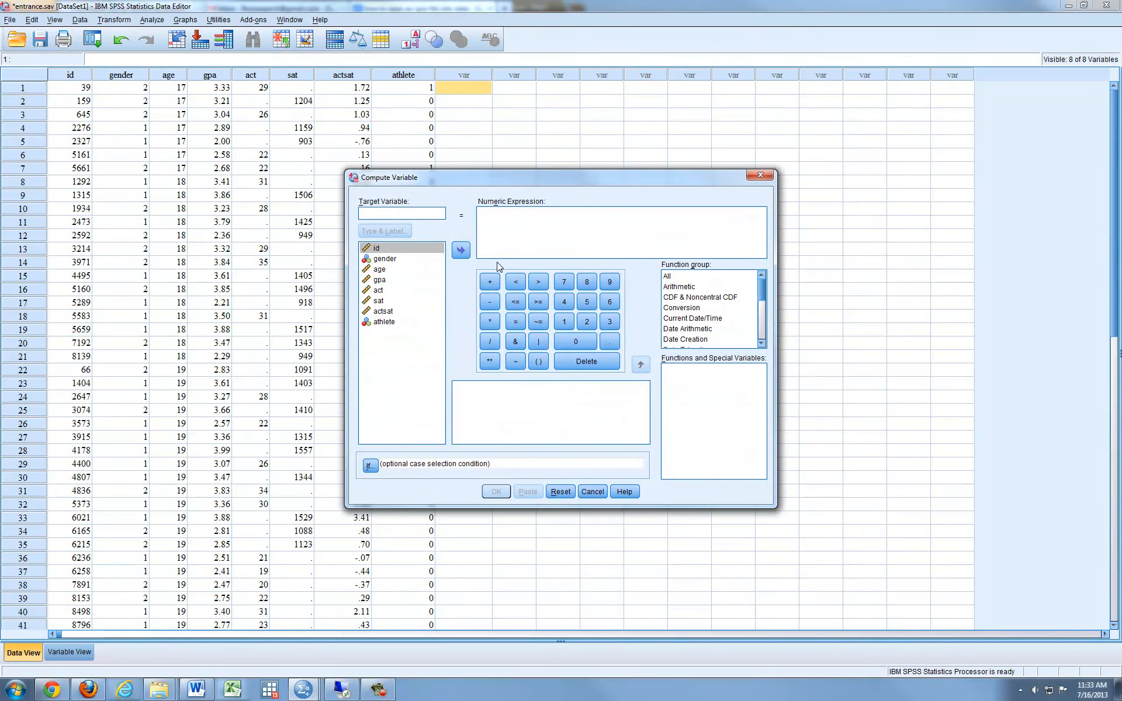
click(398, 213)
text(V1)
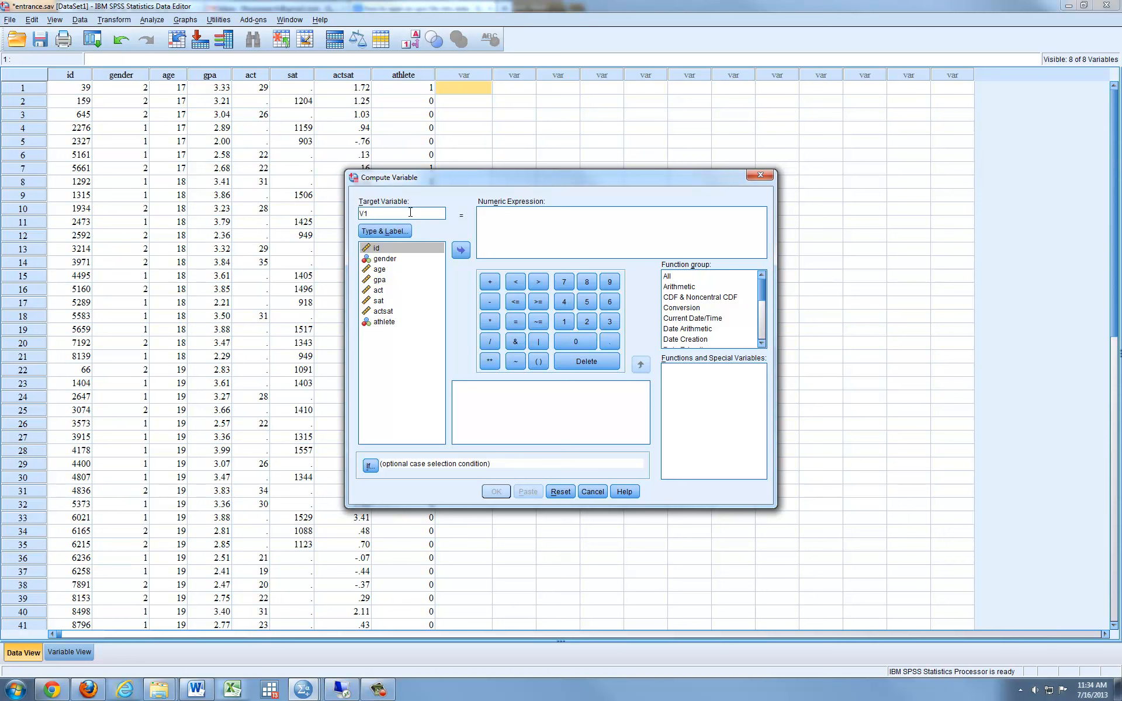
click(491, 213)
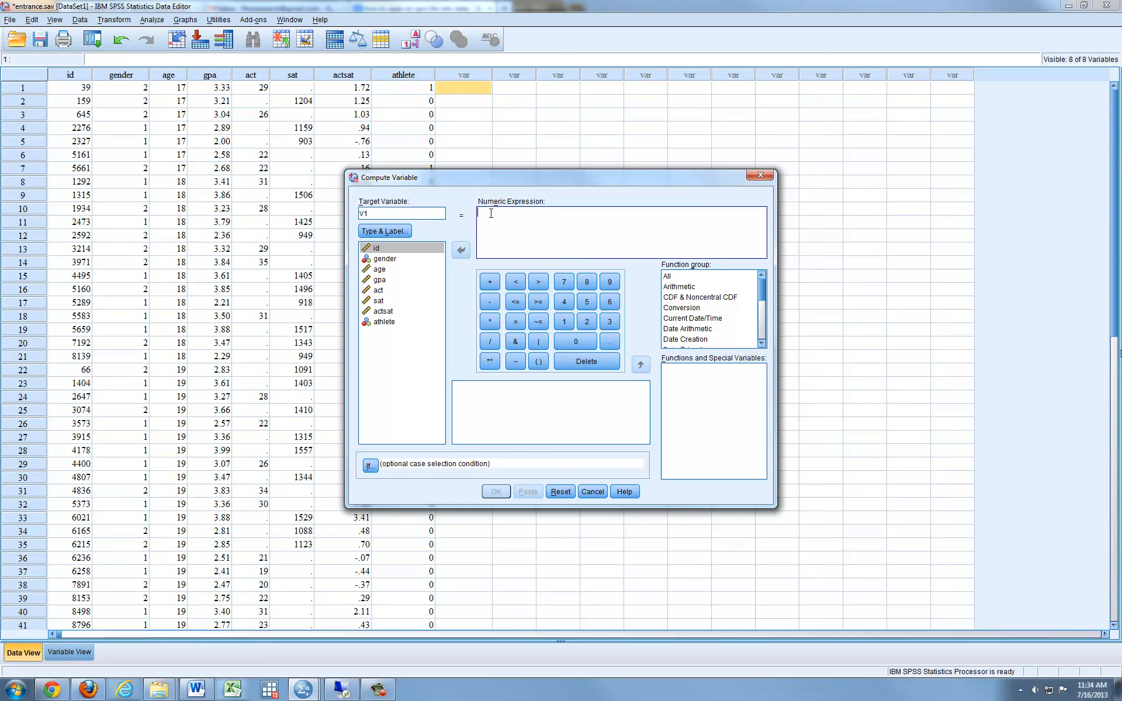
text(1)
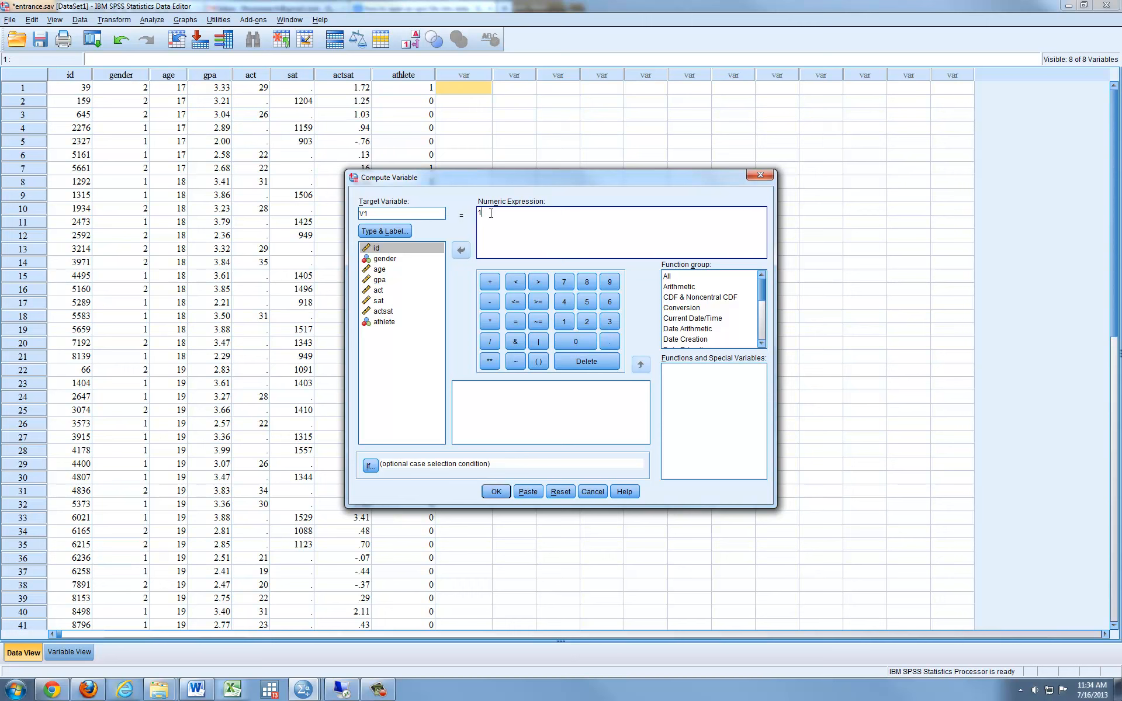
click(502, 493)
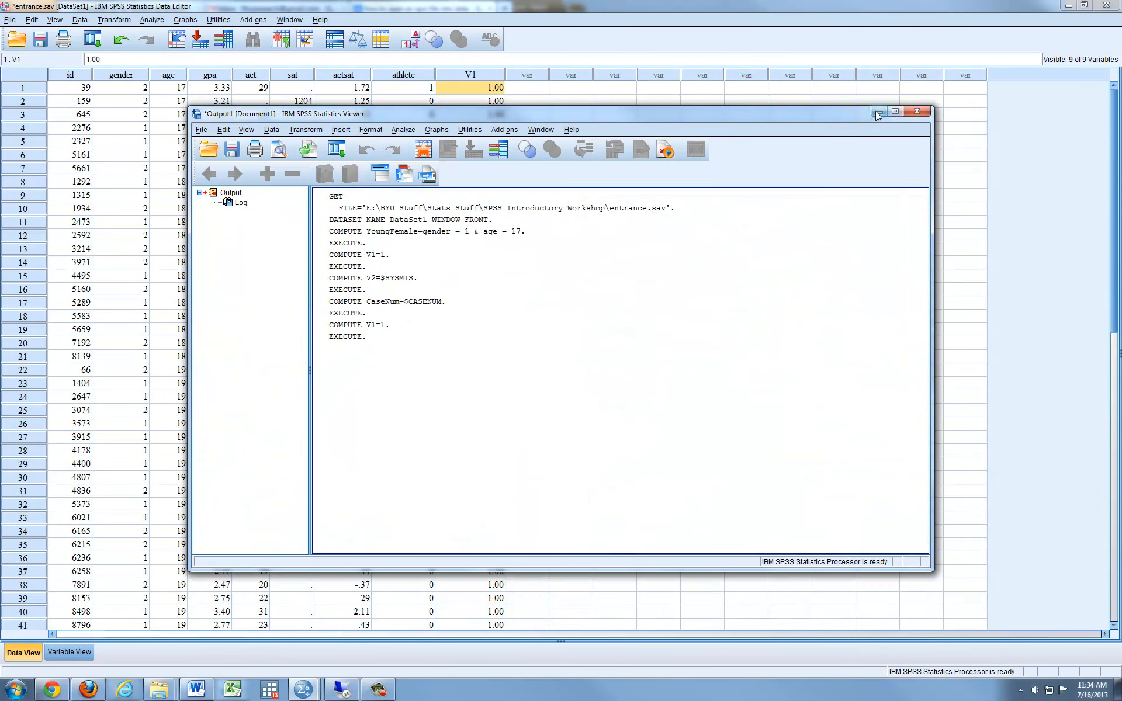
click(877, 112)
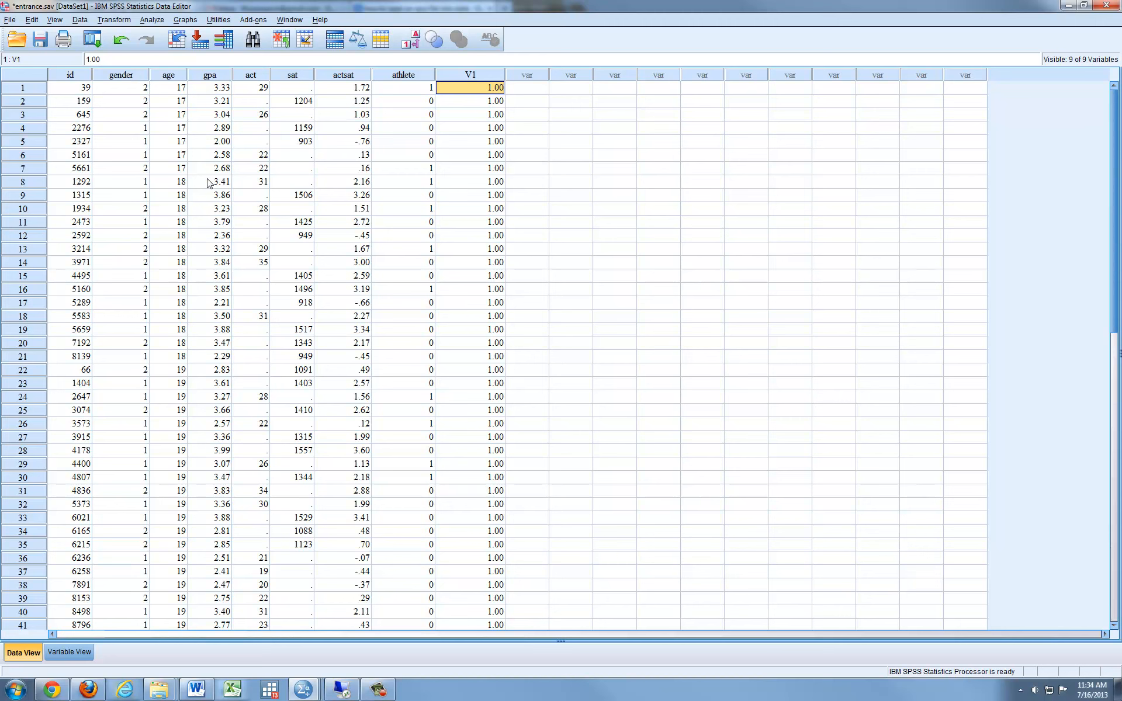
Step: Reset the Compute Variable settings and name the new target variable V2
click(124, 21)
click(131, 35)
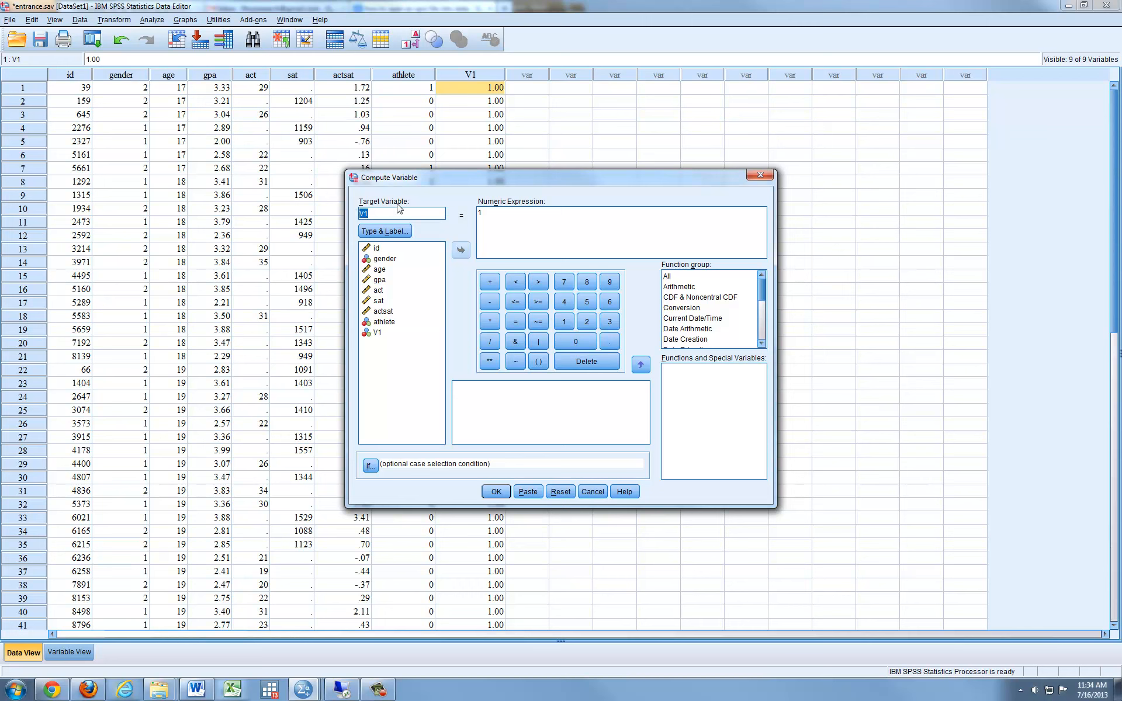
click(559, 491)
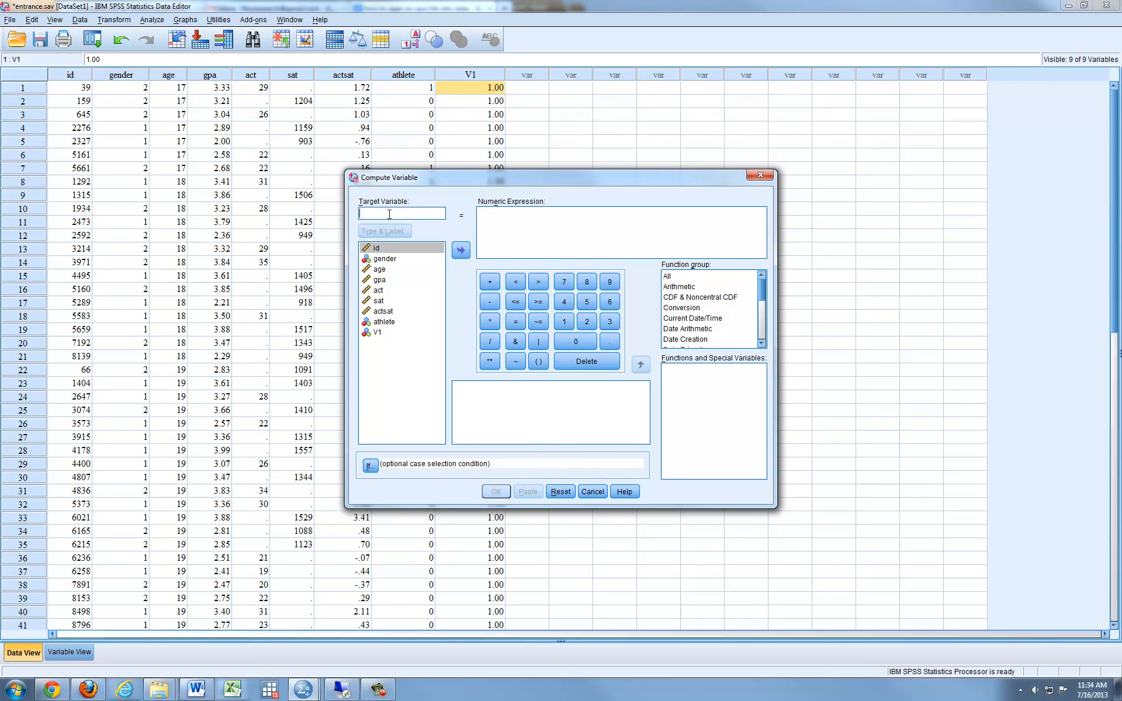
text(V2)
Step: Compute V2 as the system-missing value $SYSMIS from the All function group, and minimize the output viewer
click(530, 220)
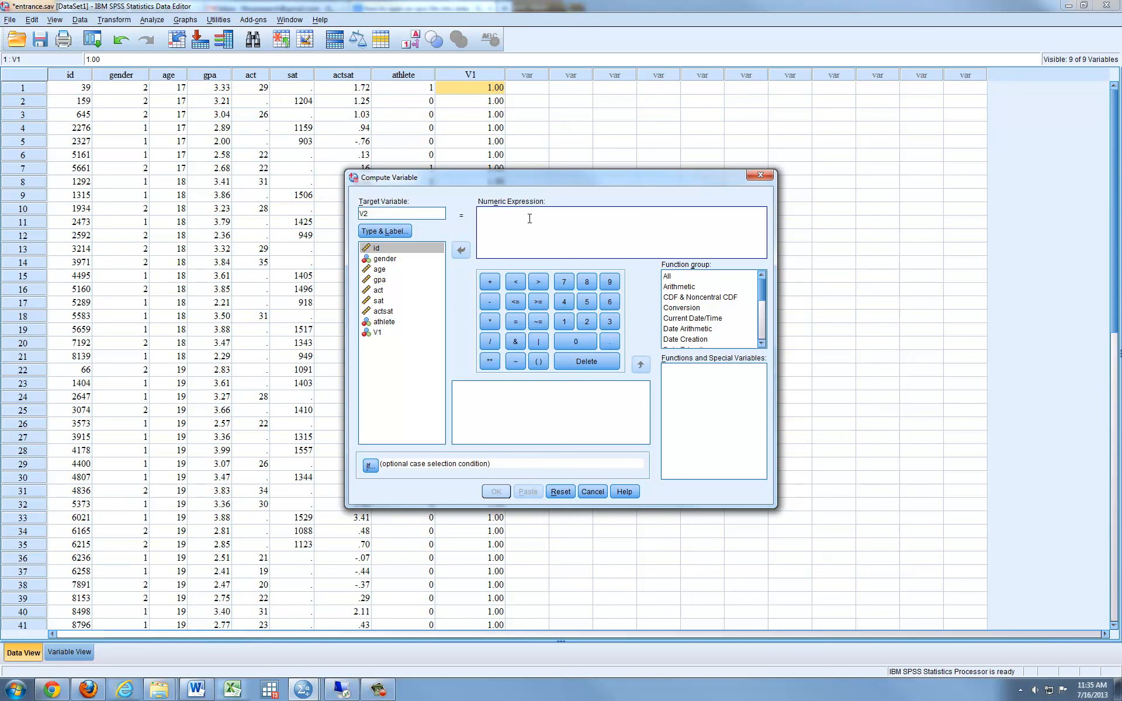
click(676, 279)
click(673, 280)
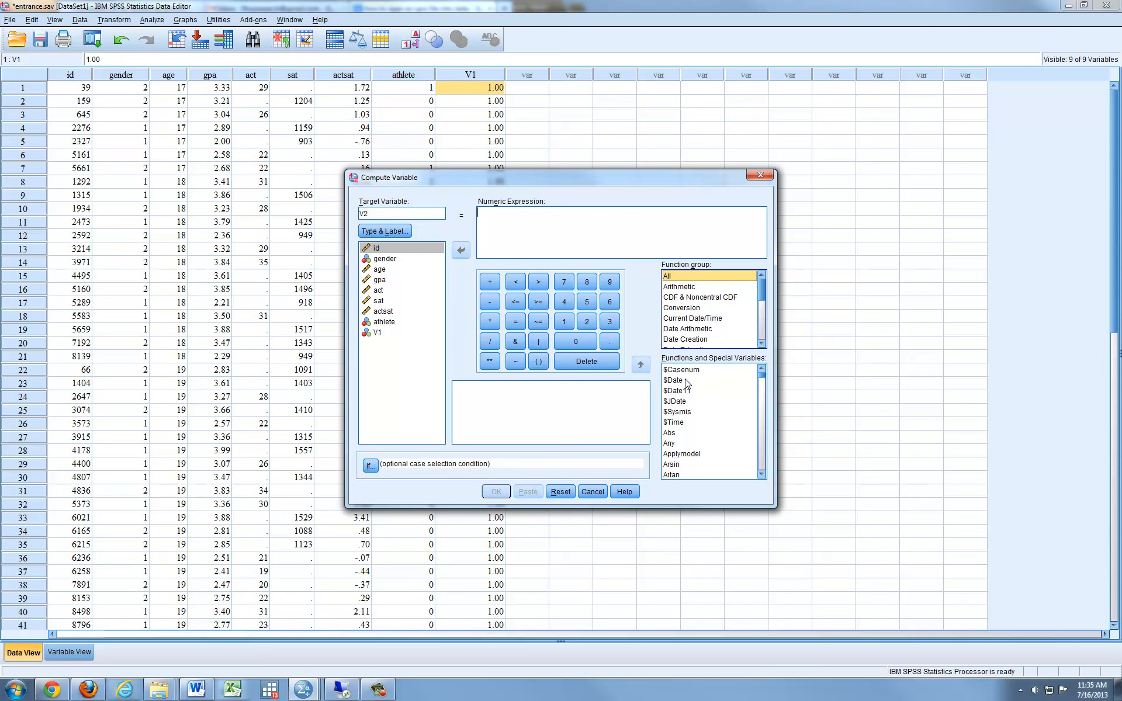
click(679, 413)
click(679, 413)
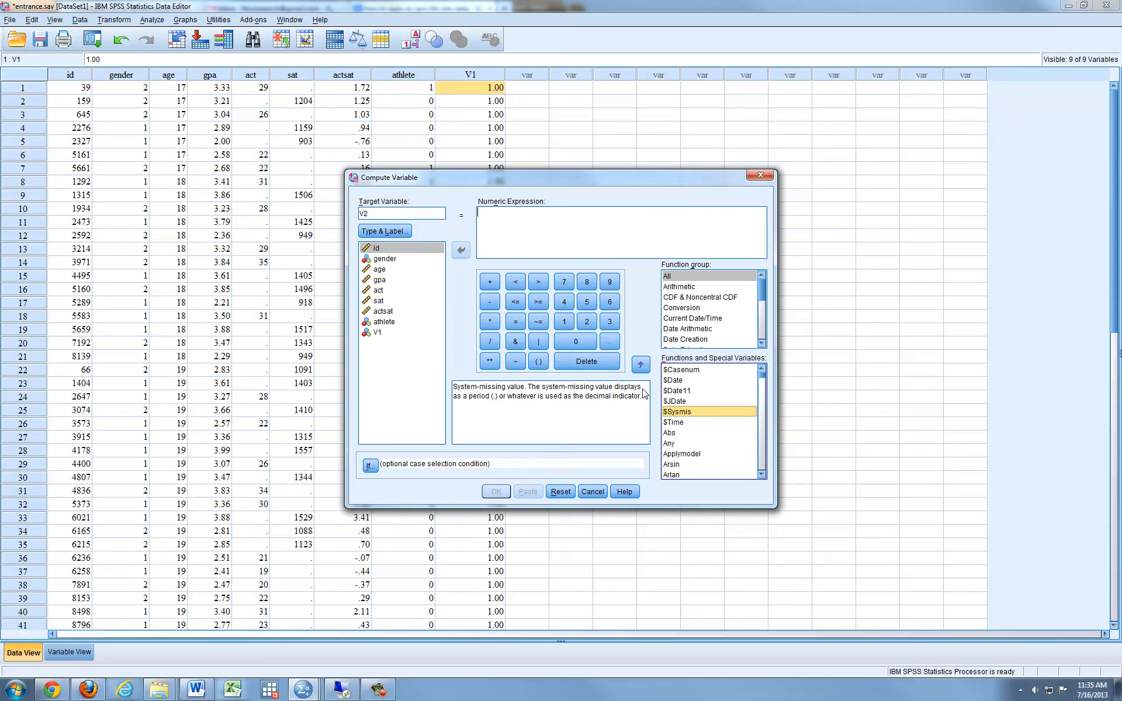
click(640, 365)
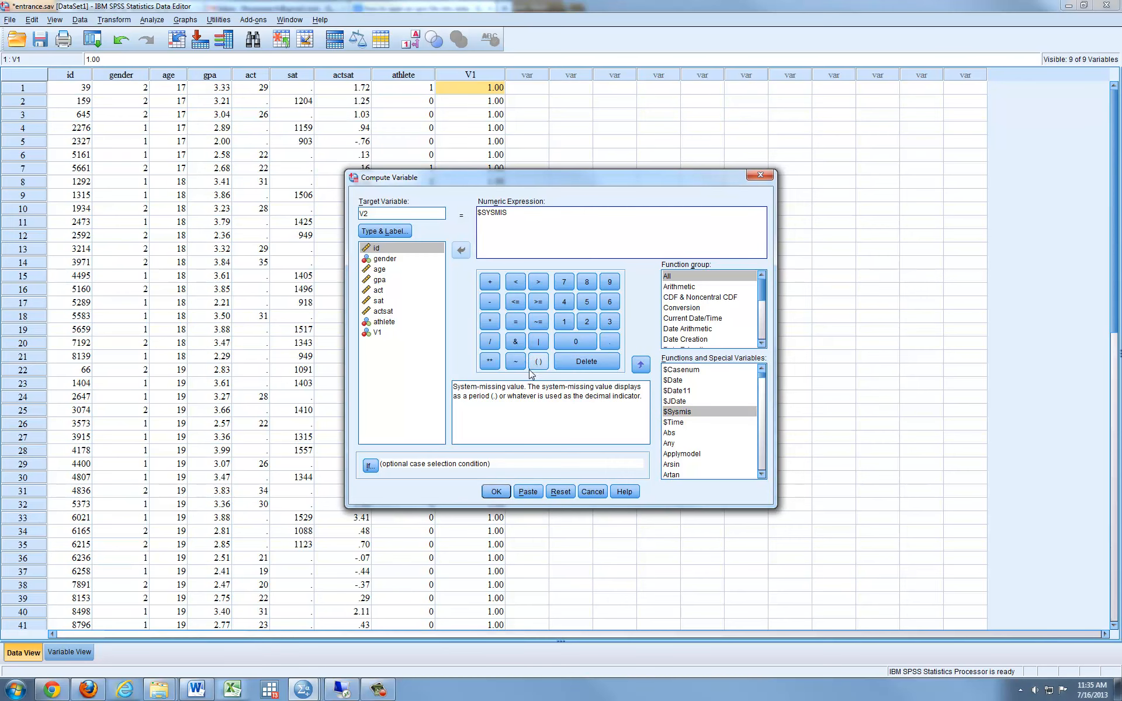
click(497, 492)
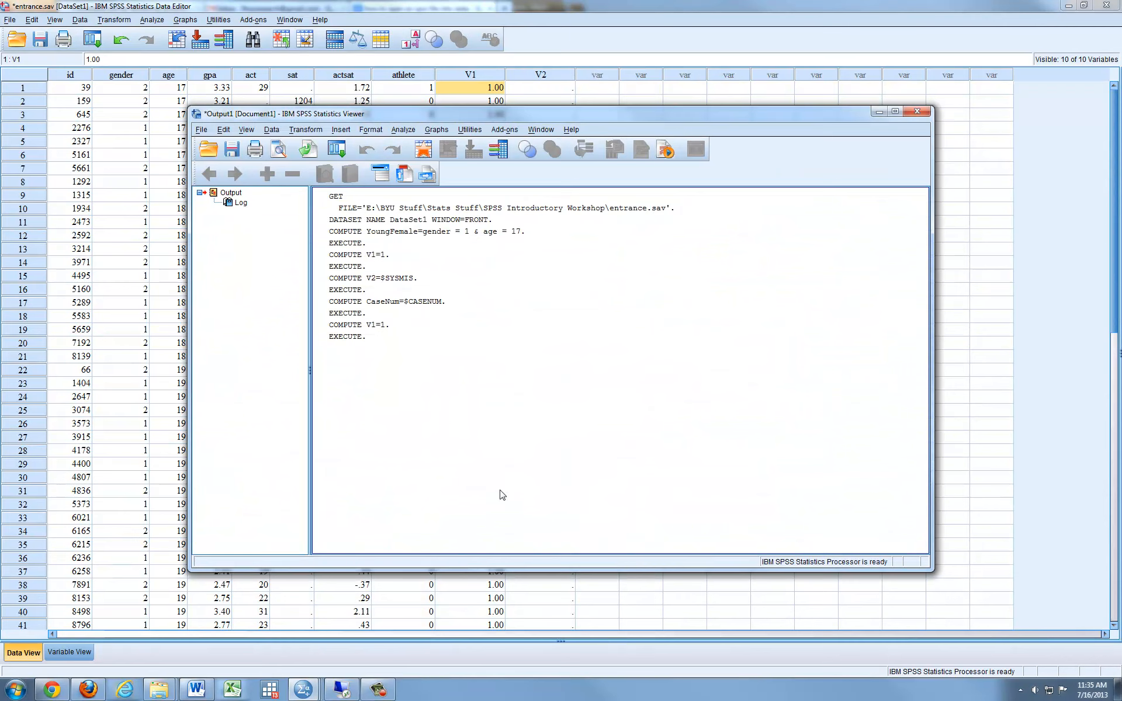
click(881, 113)
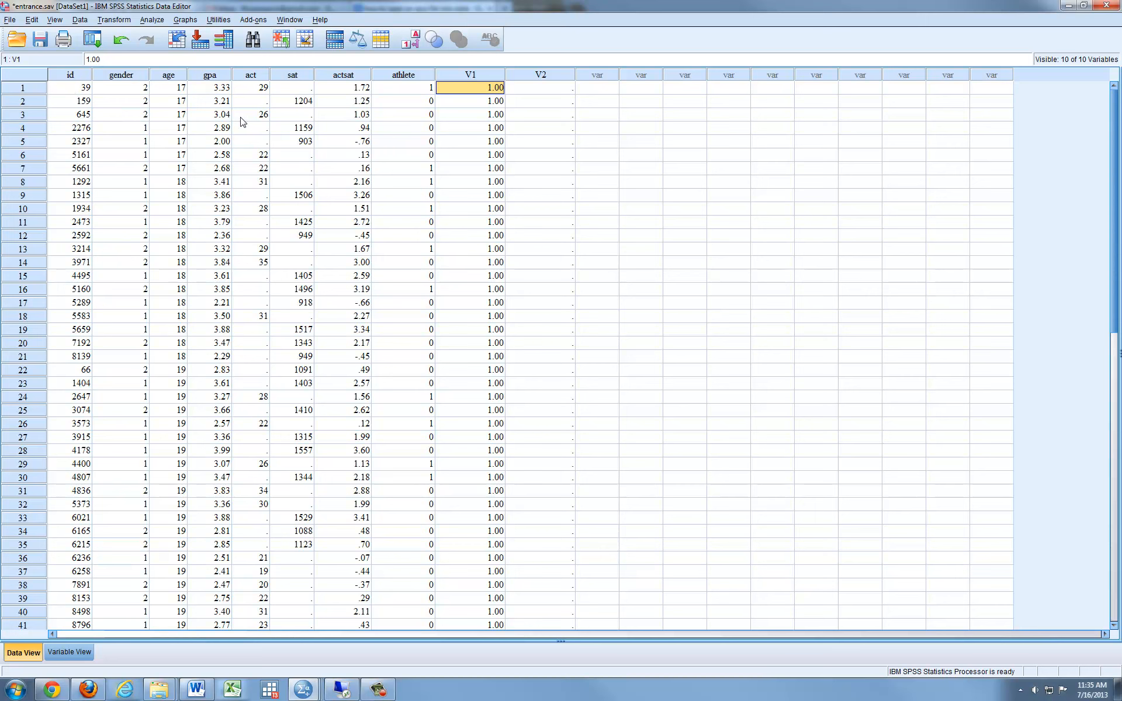
Step: Reset the Compute Variable settings and name the new target variable CaseNum
key(alt+t)
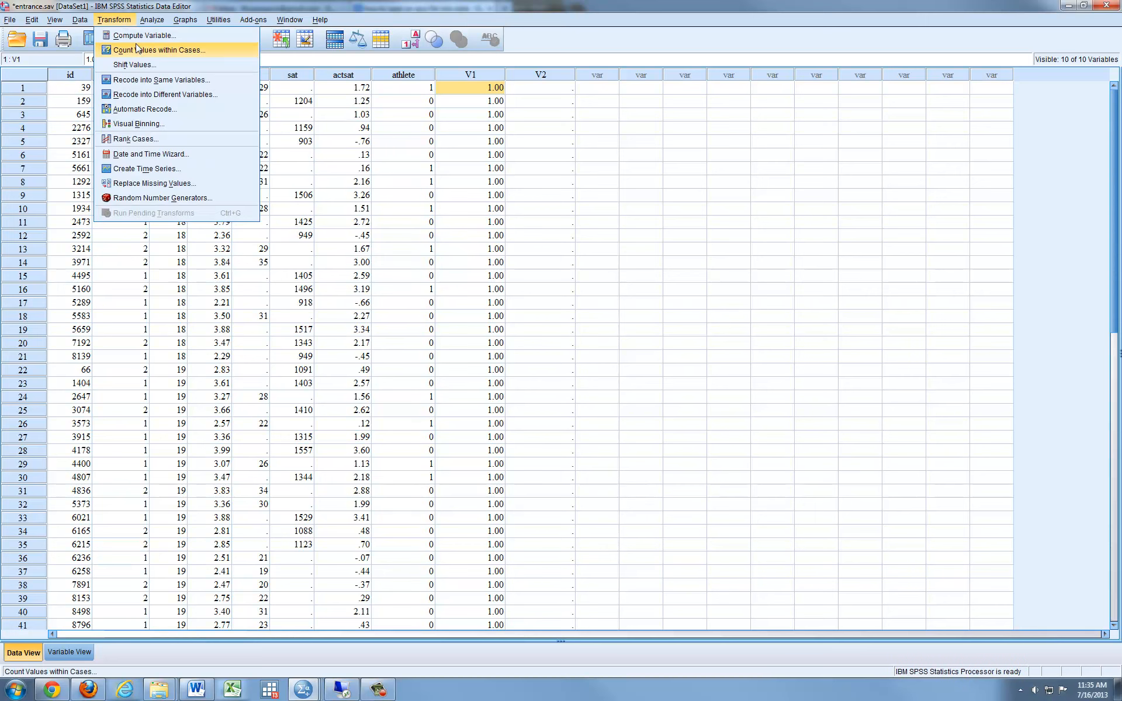
key(Return)
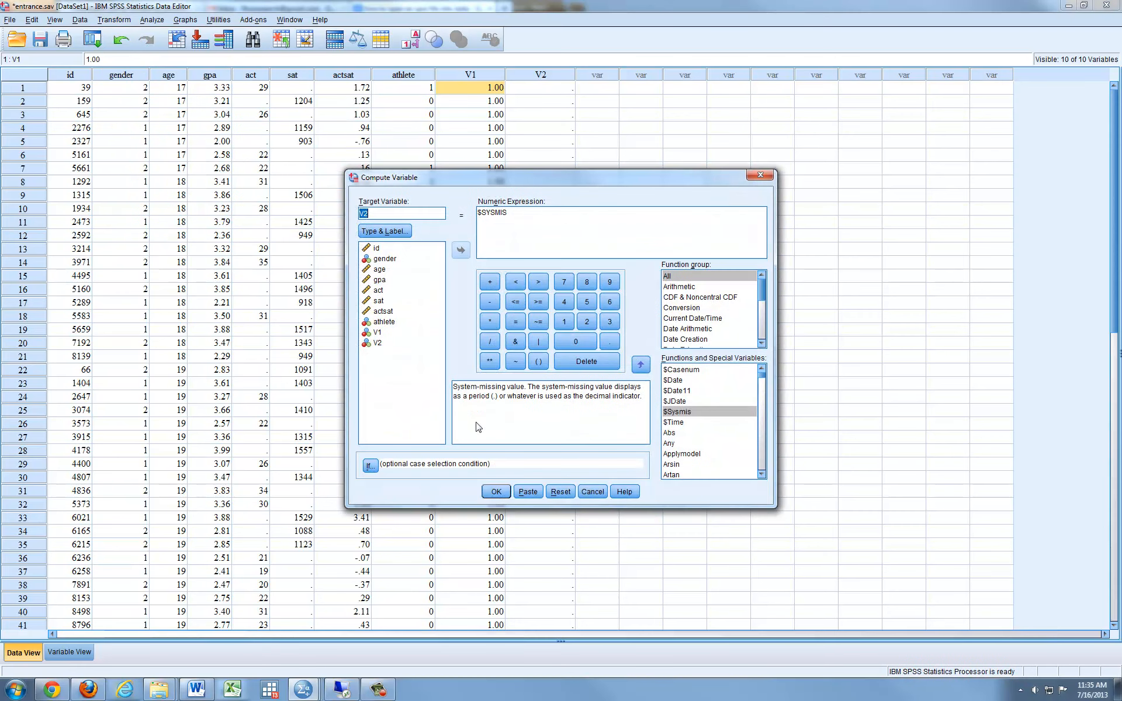
click(552, 493)
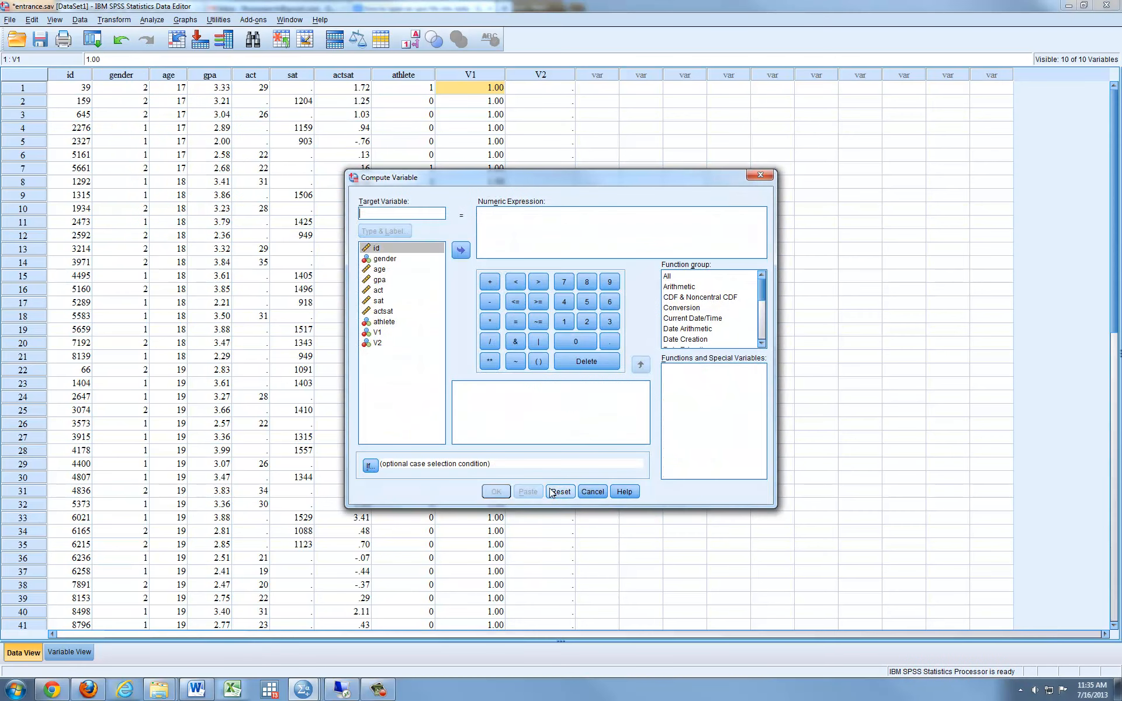
click(368, 212)
text(CaseNum)
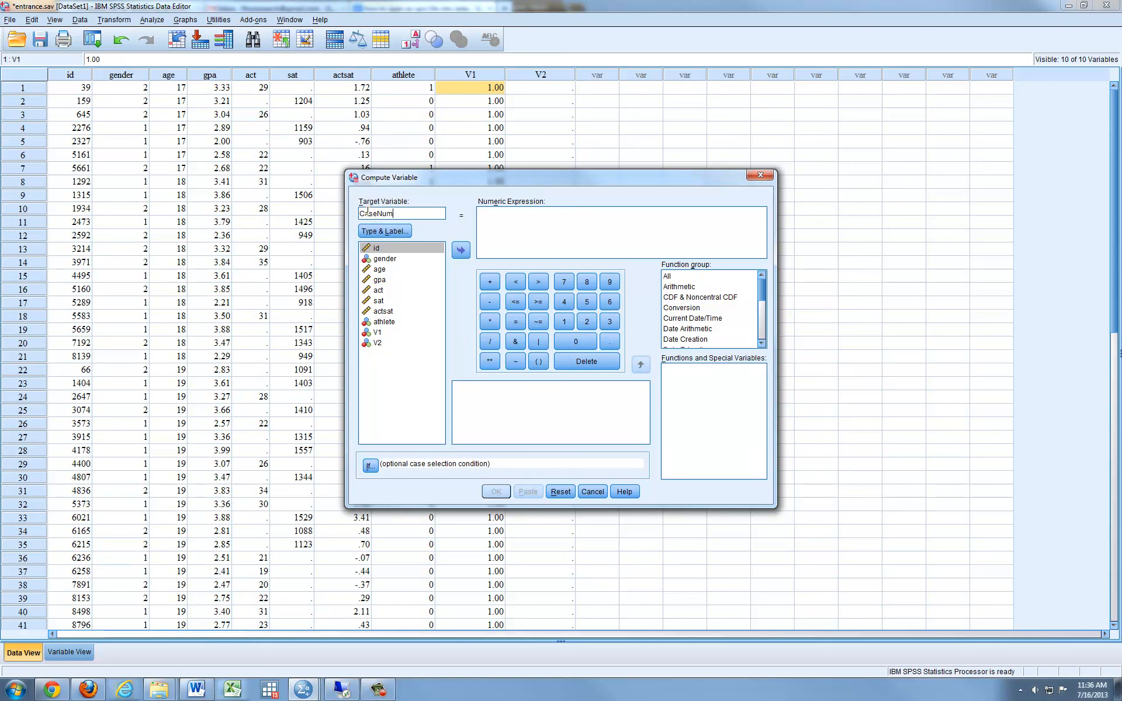
Step: Compute CaseNum with the $CASENUM special variable from the All function group, and return to the data sheet
click(524, 222)
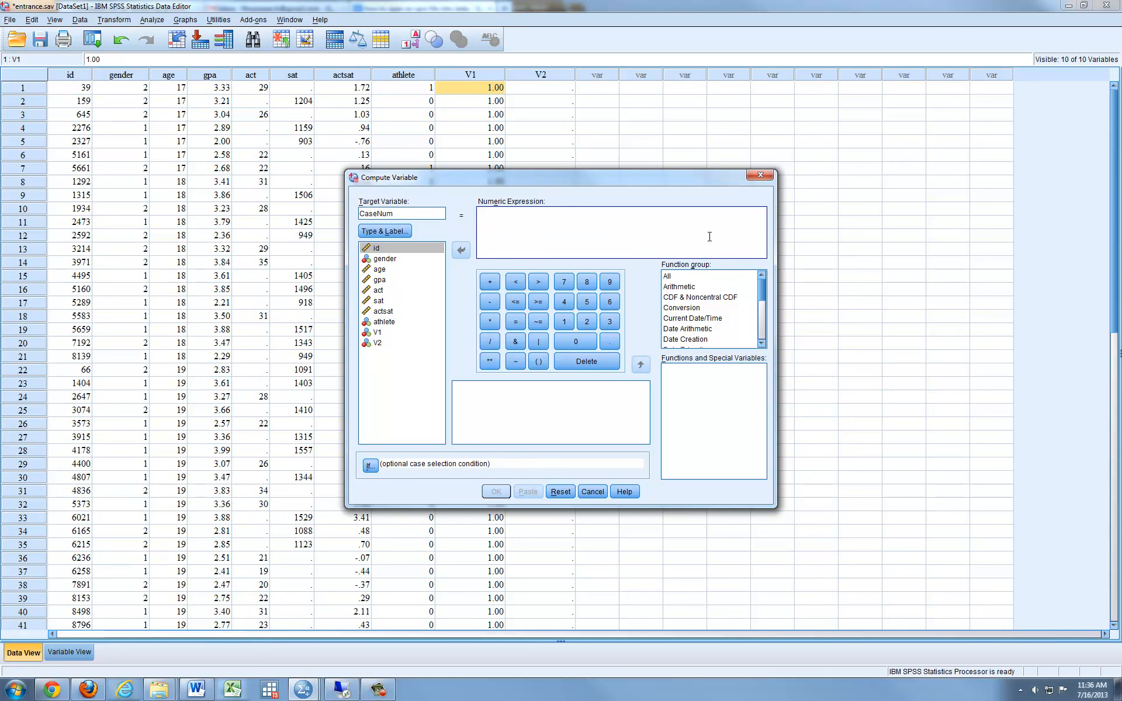
click(682, 277)
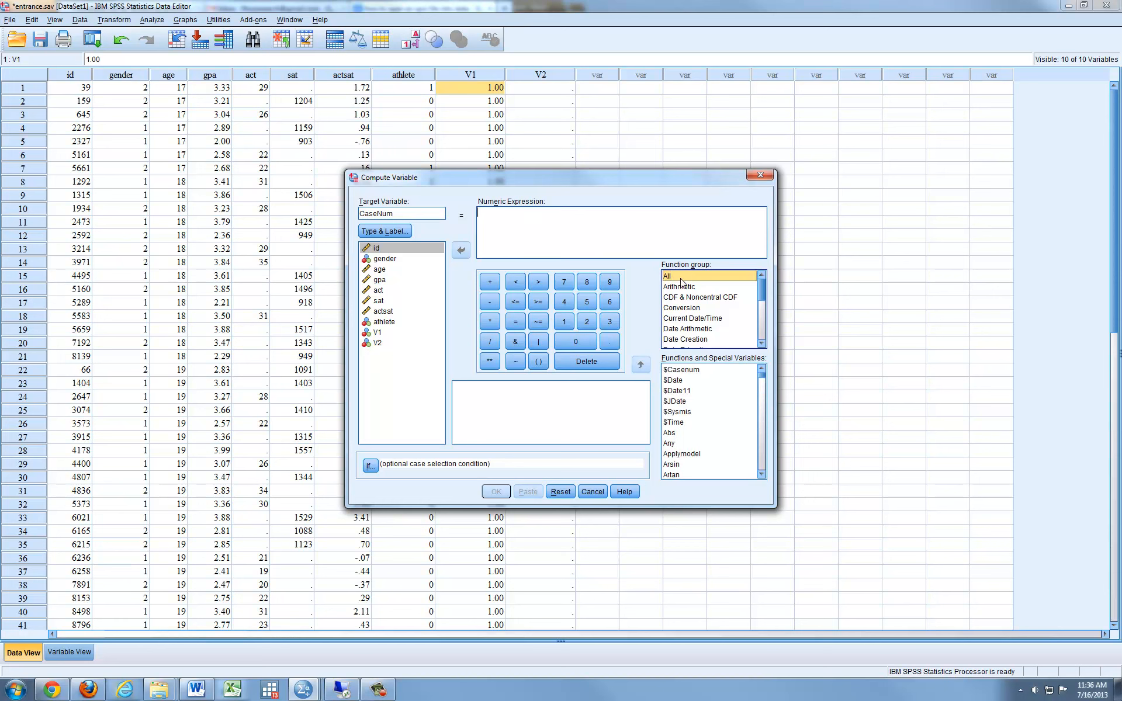
click(682, 370)
click(682, 372)
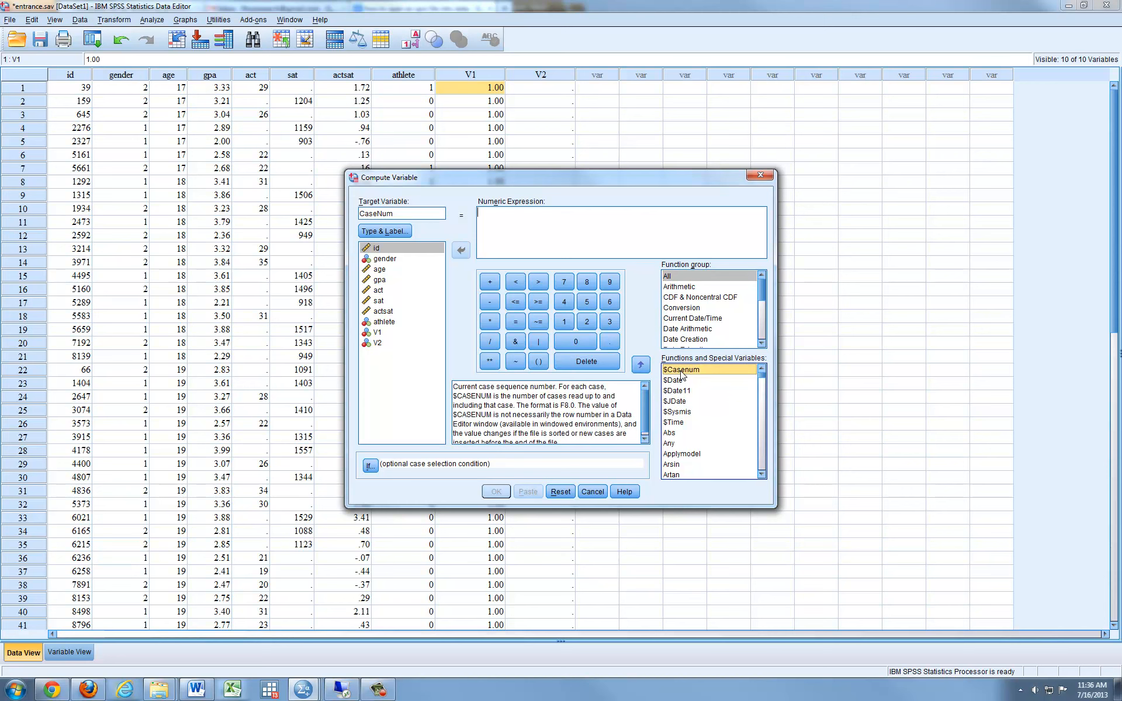
click(641, 364)
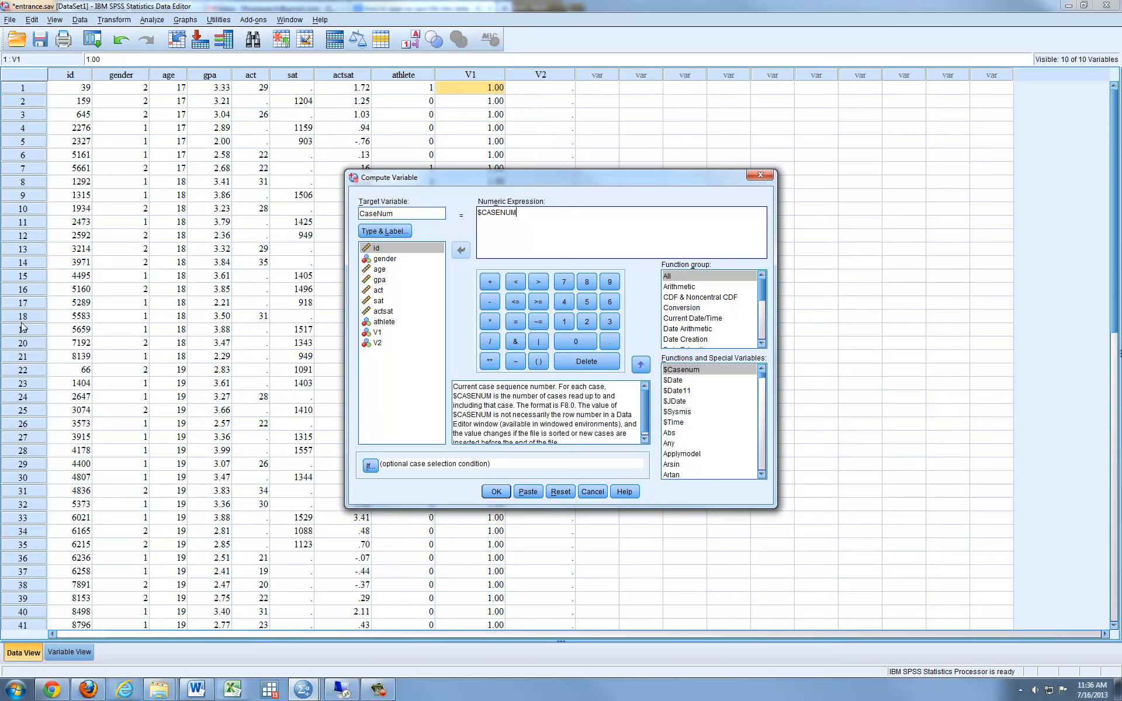
click(495, 491)
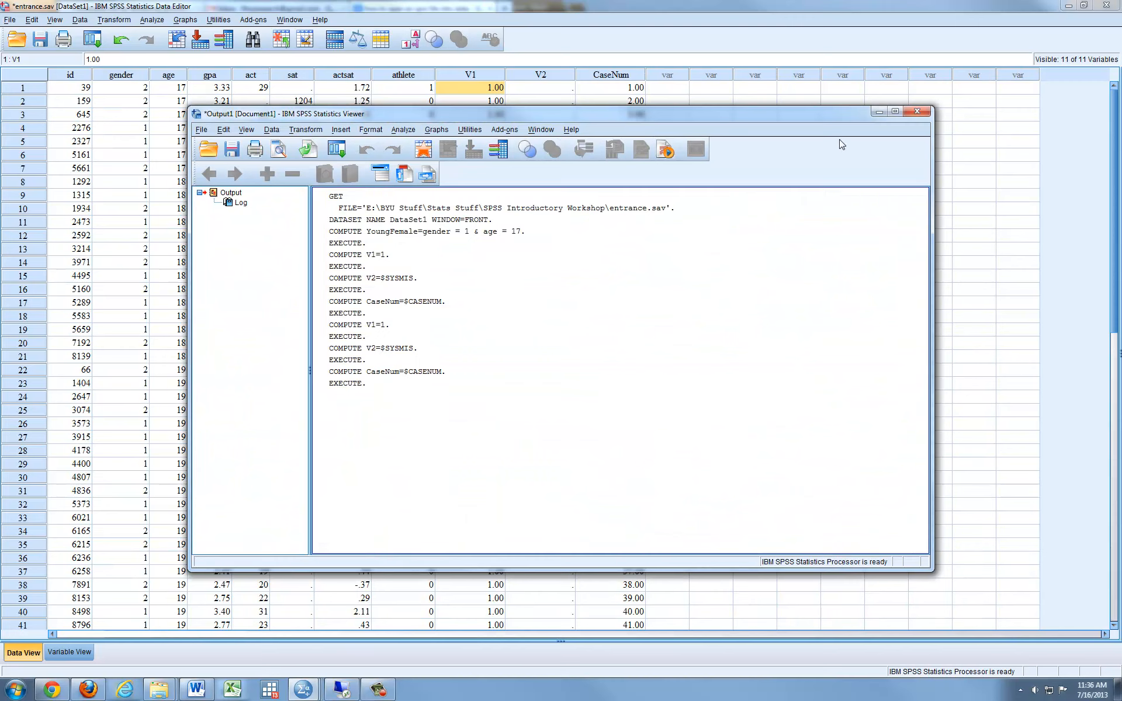
click(873, 115)
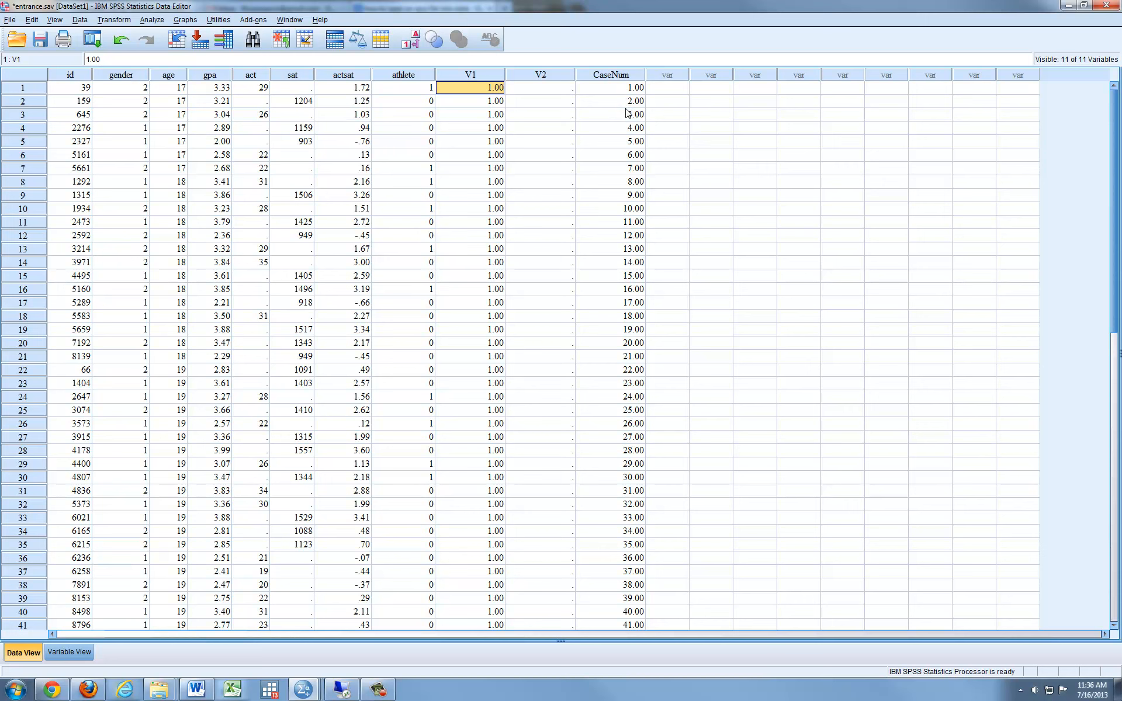
right_click(626, 109)
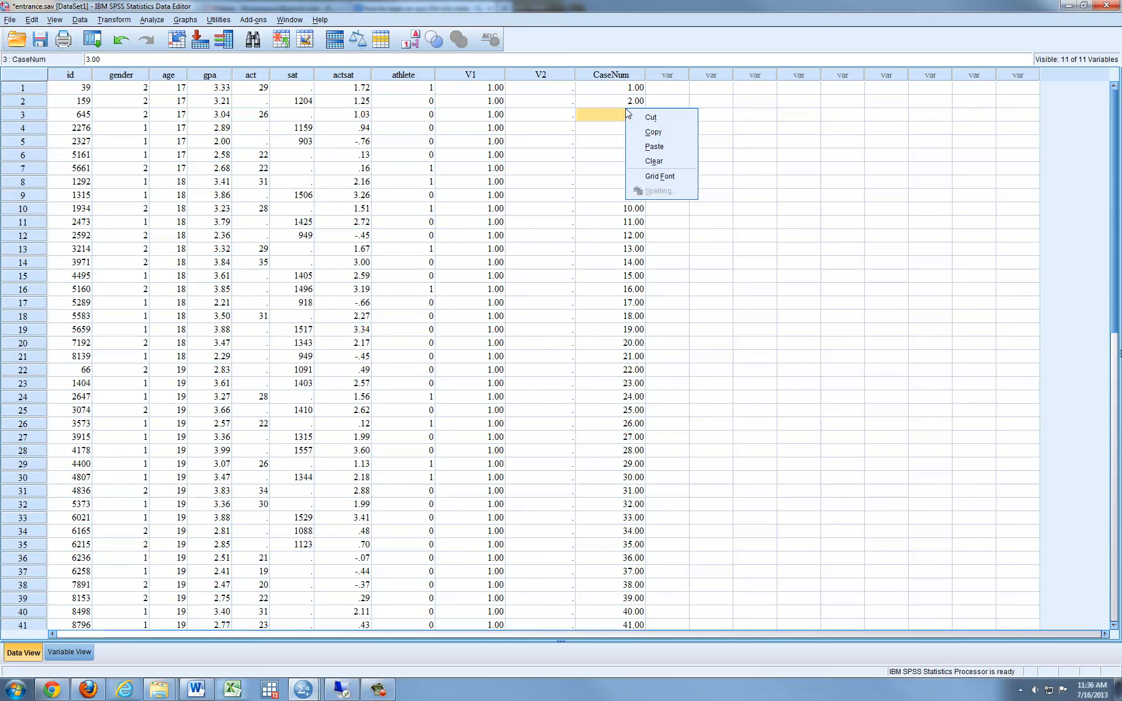
click(603, 128)
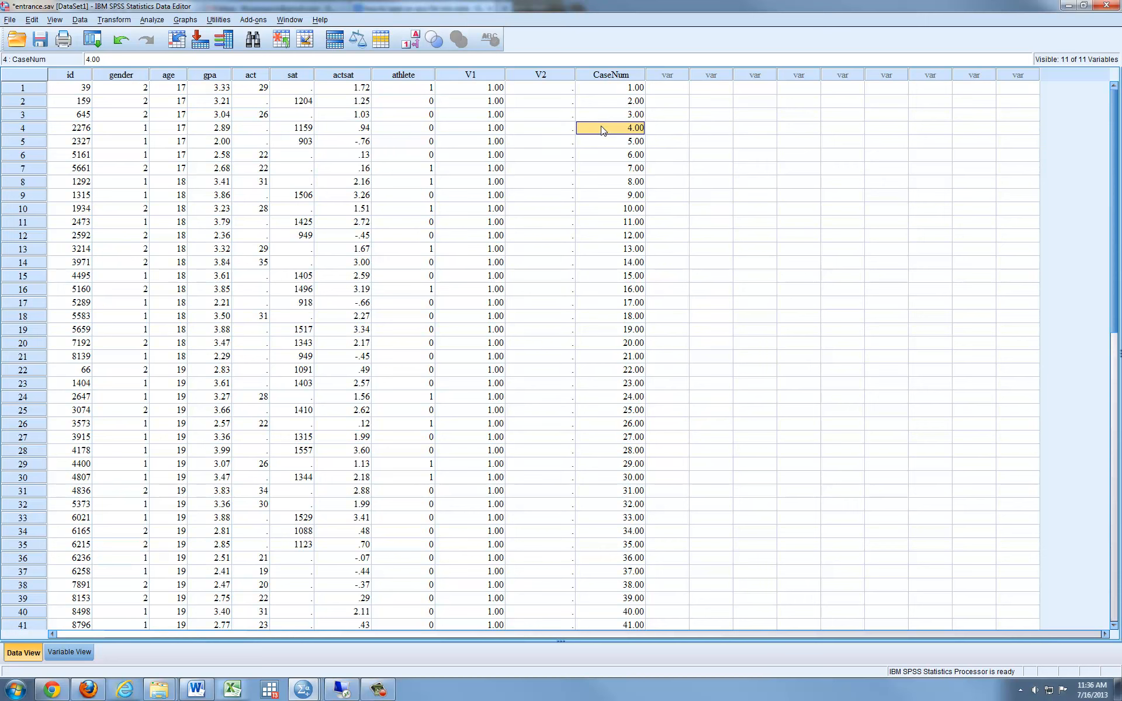
Step: Reset the Compute Variable settings and name the new target variable youngfemale
click(115, 20)
click(129, 32)
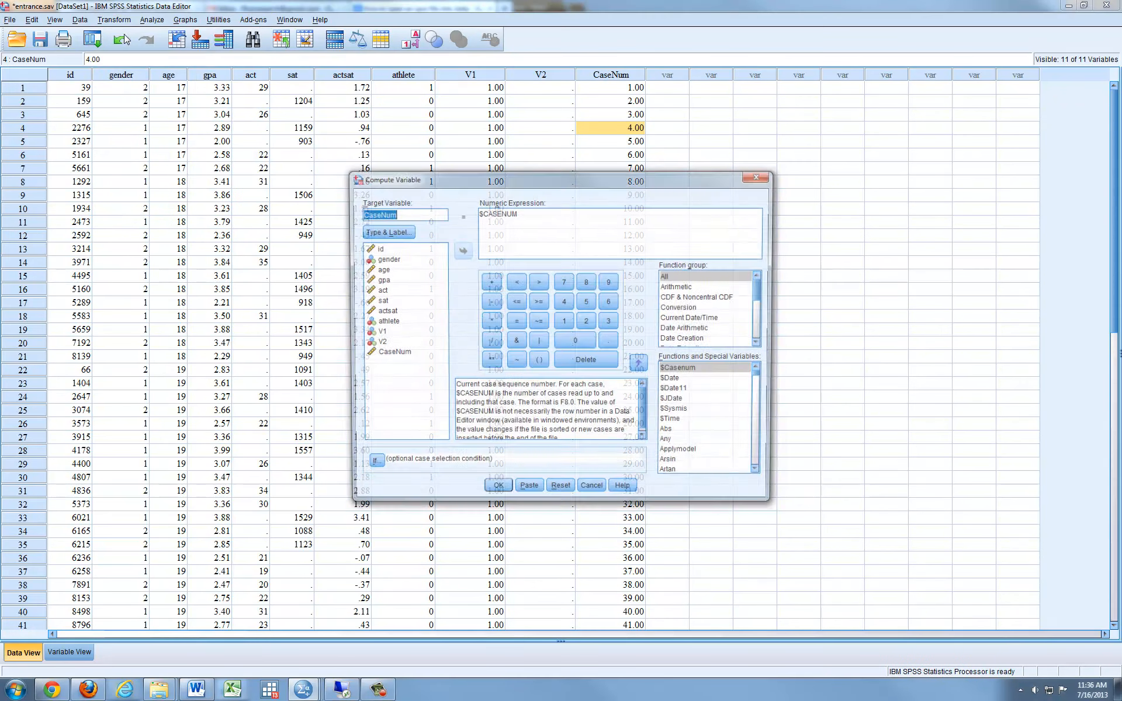
click(561, 492)
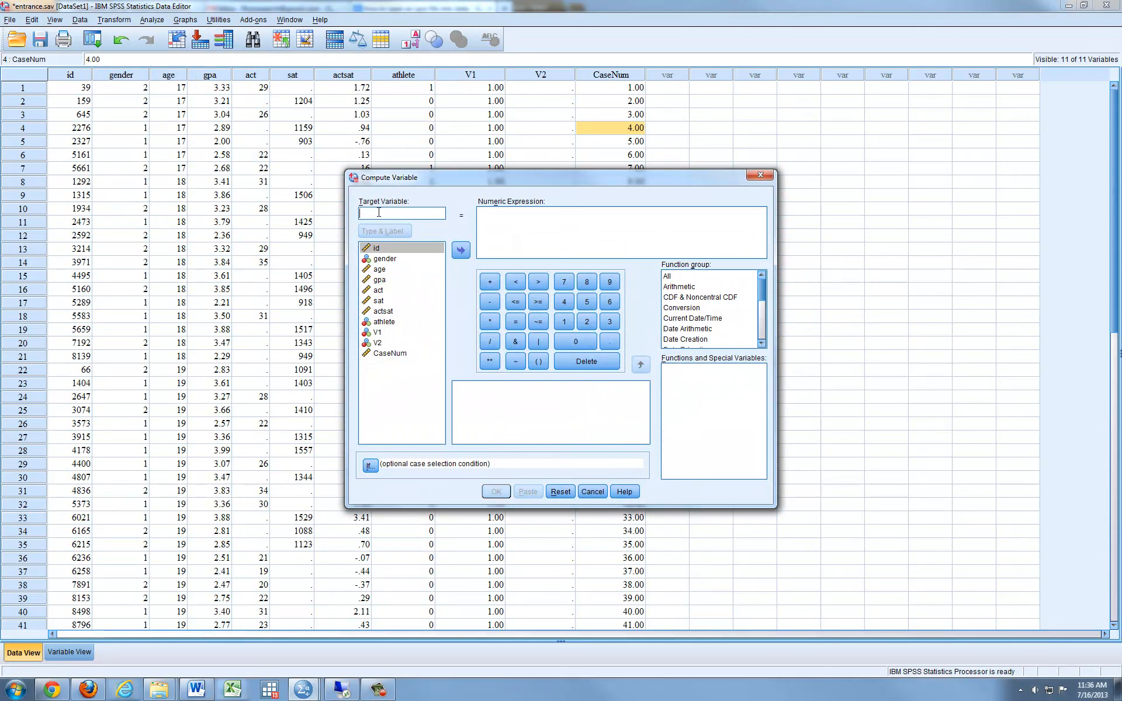
text(younge)
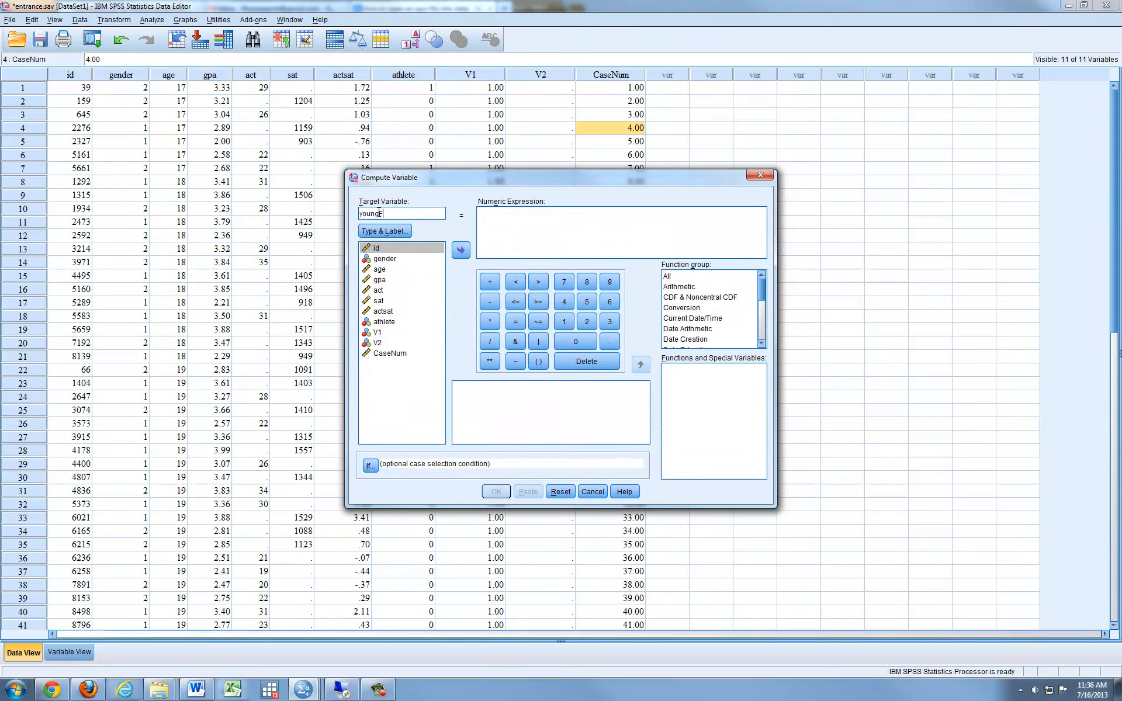
key(BackSpace)
text(female)
Step: Compute youngfemale with the logical expression gender = 1 & age = 17, and minimize the output viewer
click(503, 218)
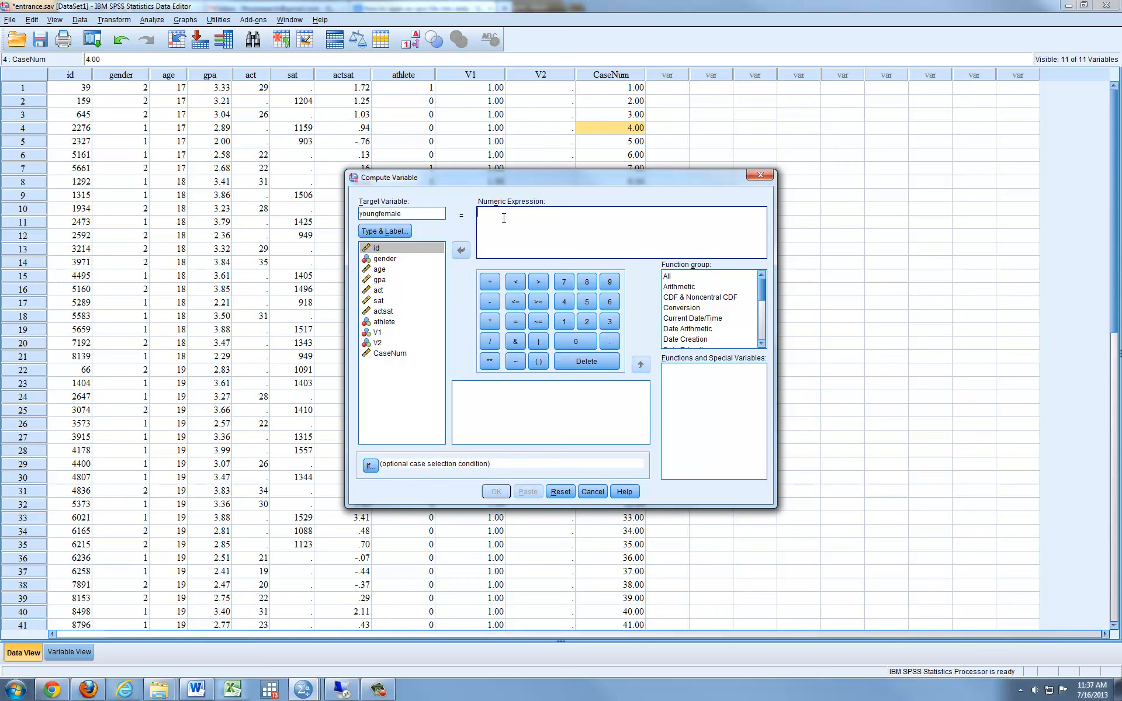
click(386, 259)
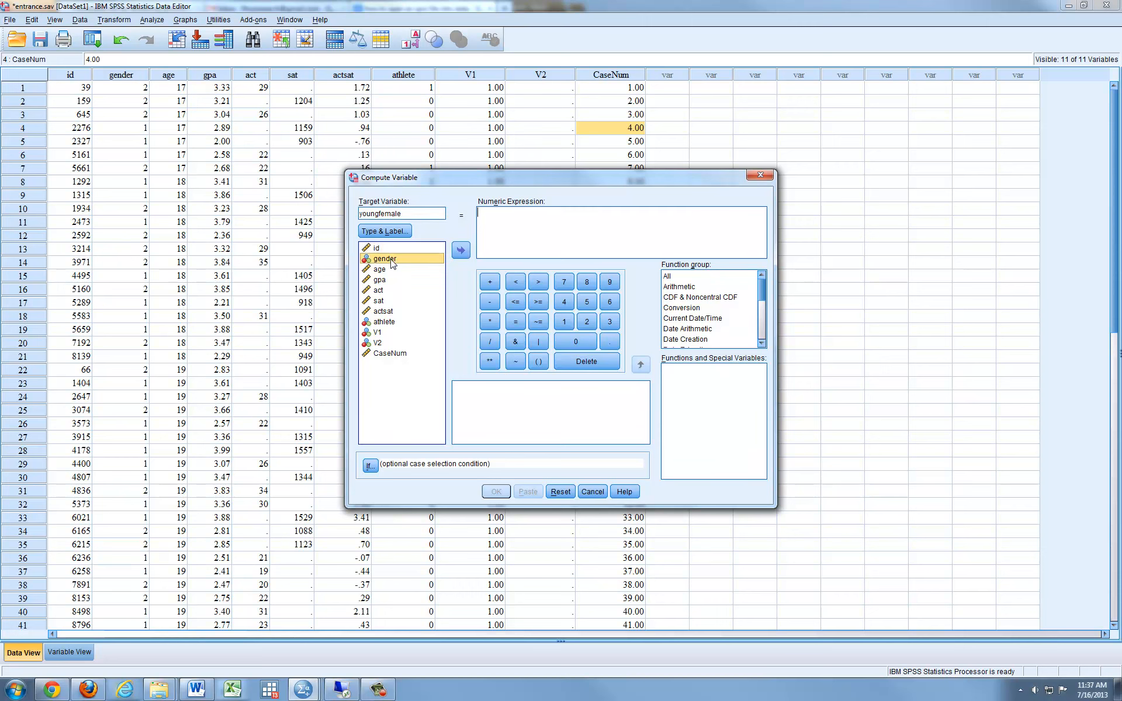
click(460, 251)
click(515, 321)
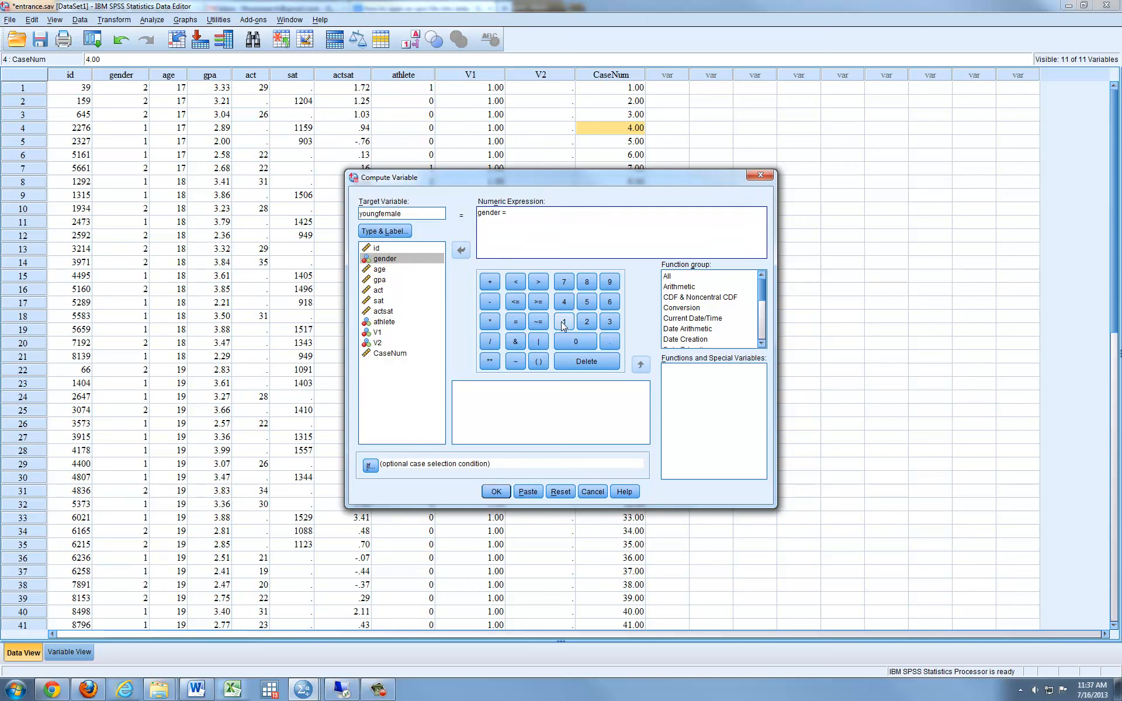
click(520, 343)
click(387, 270)
click(461, 251)
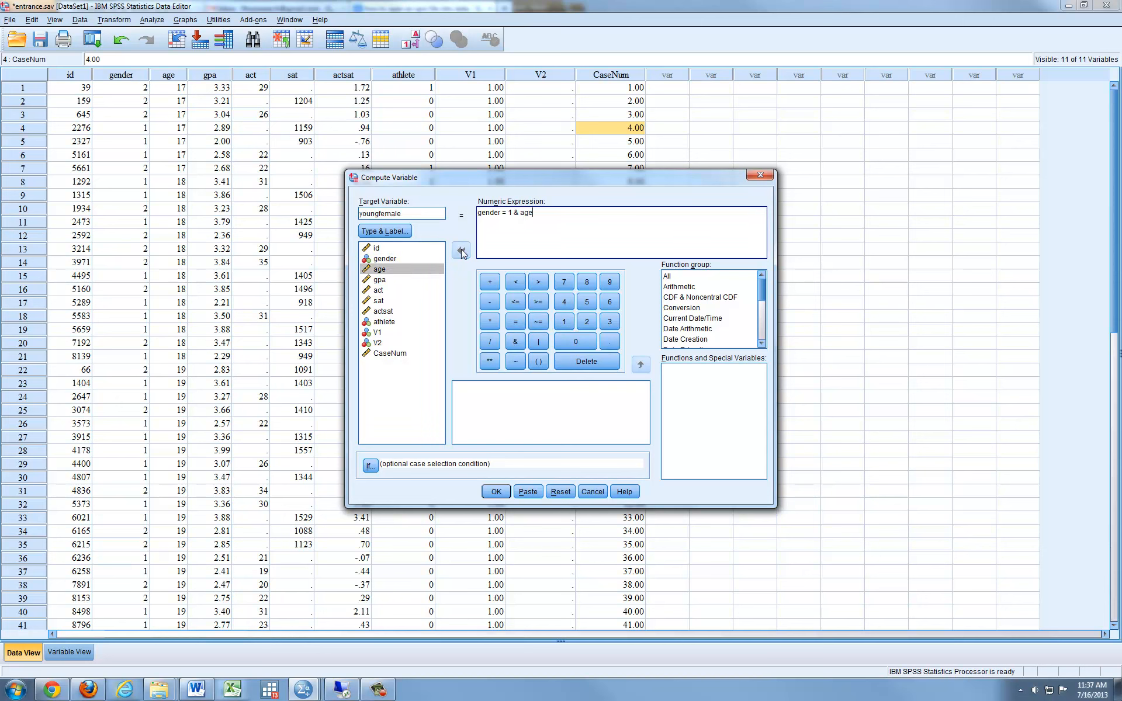
click(515, 321)
click(565, 322)
click(564, 282)
click(496, 492)
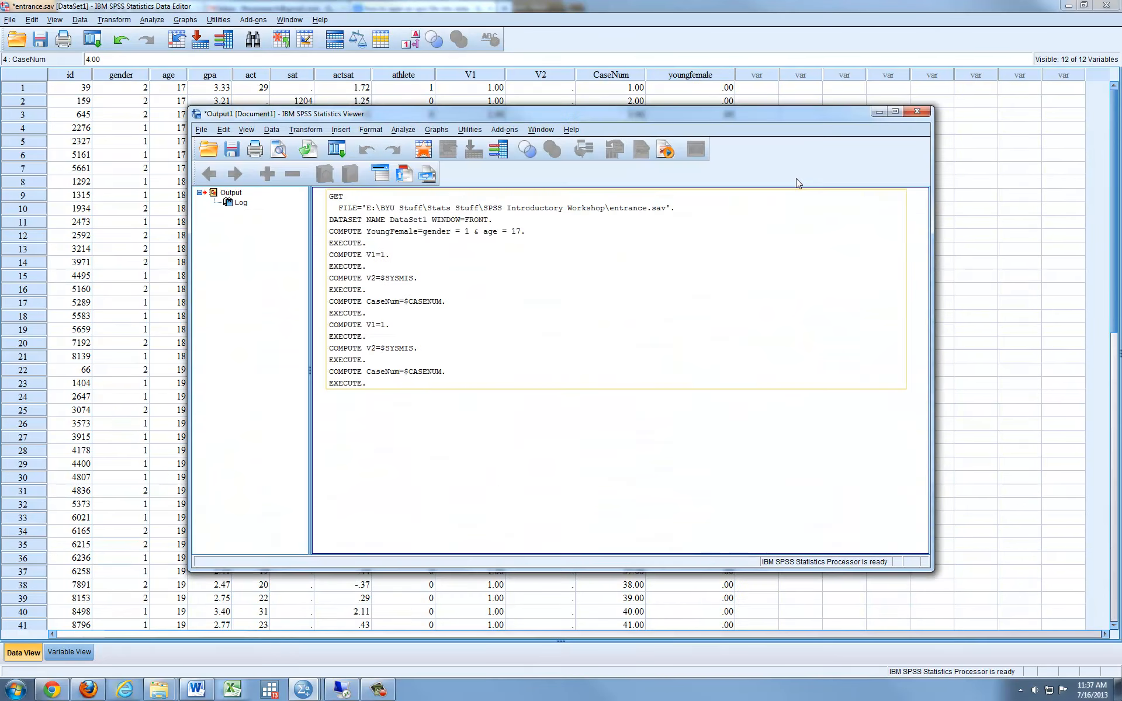
click(878, 113)
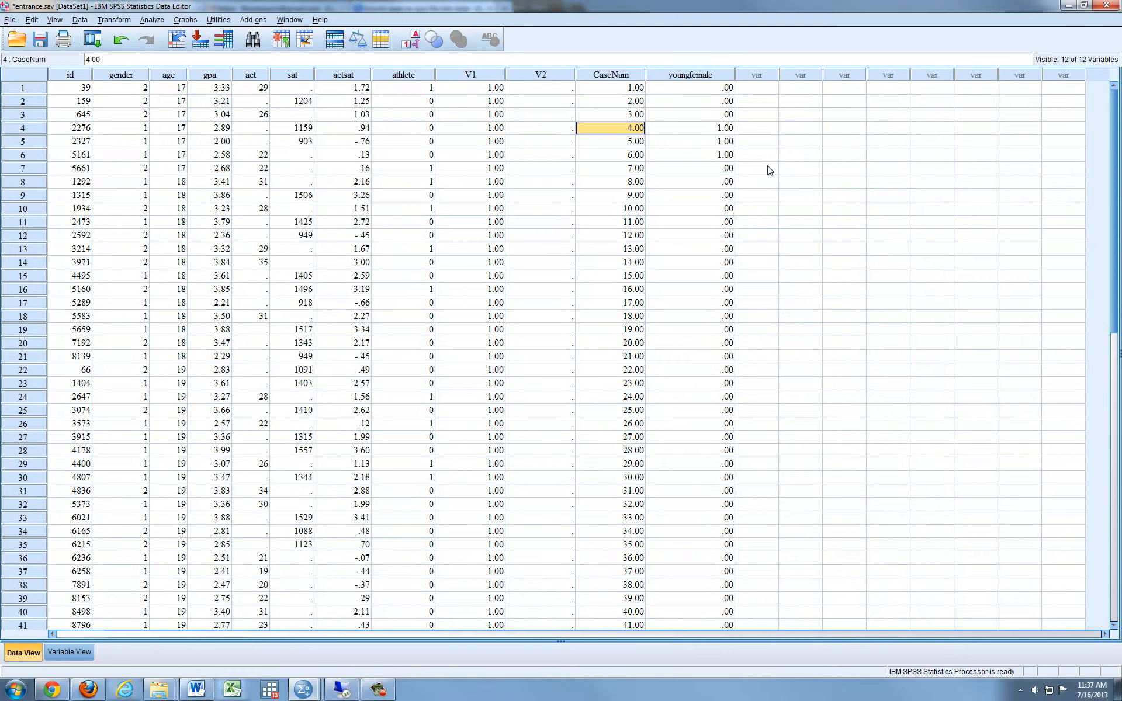